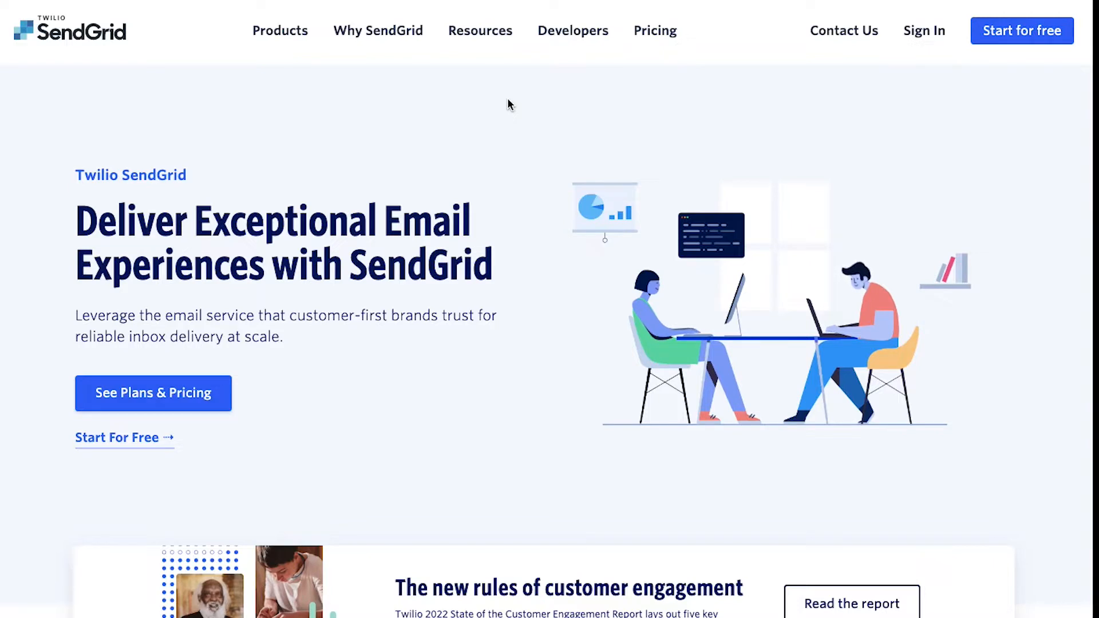
Step: Look over the SendGrid homepage, start the free account sign-up and go through the Tell Us About Yourself form
{"action": "scroll", "coordinate": [508, 100], "scroll_direction": "down", "scroll_amount": 2}
{"action": "scroll", "coordinate": [508, 99], "scroll_direction": "down", "scroll_amount": 6}
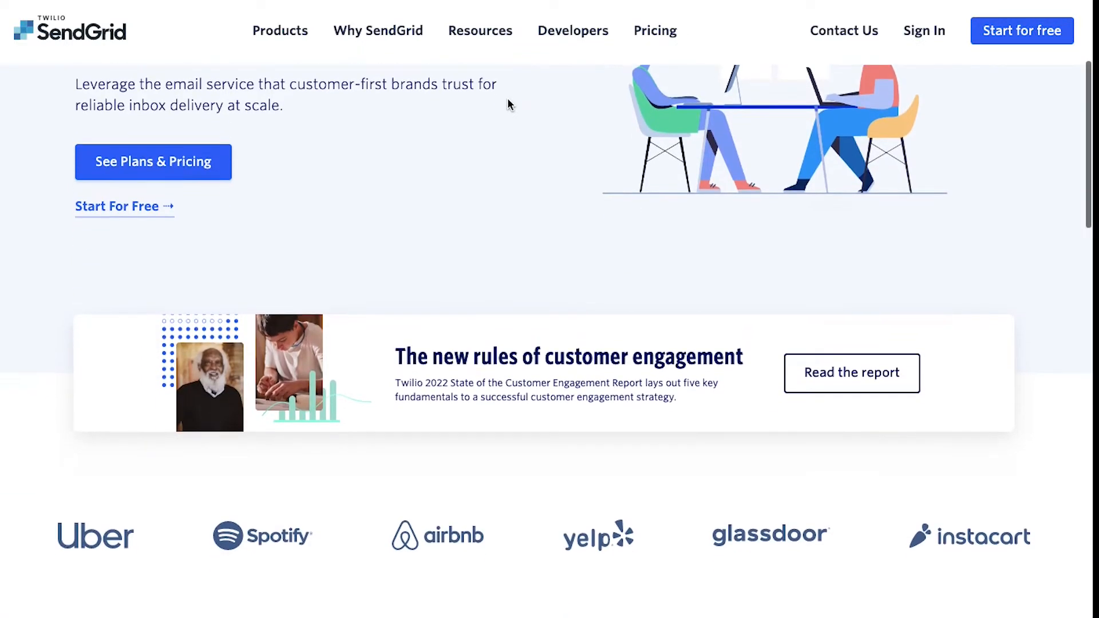
{"action": "scroll", "coordinate": [508, 100], "scroll_direction": "down", "scroll_amount": 8}
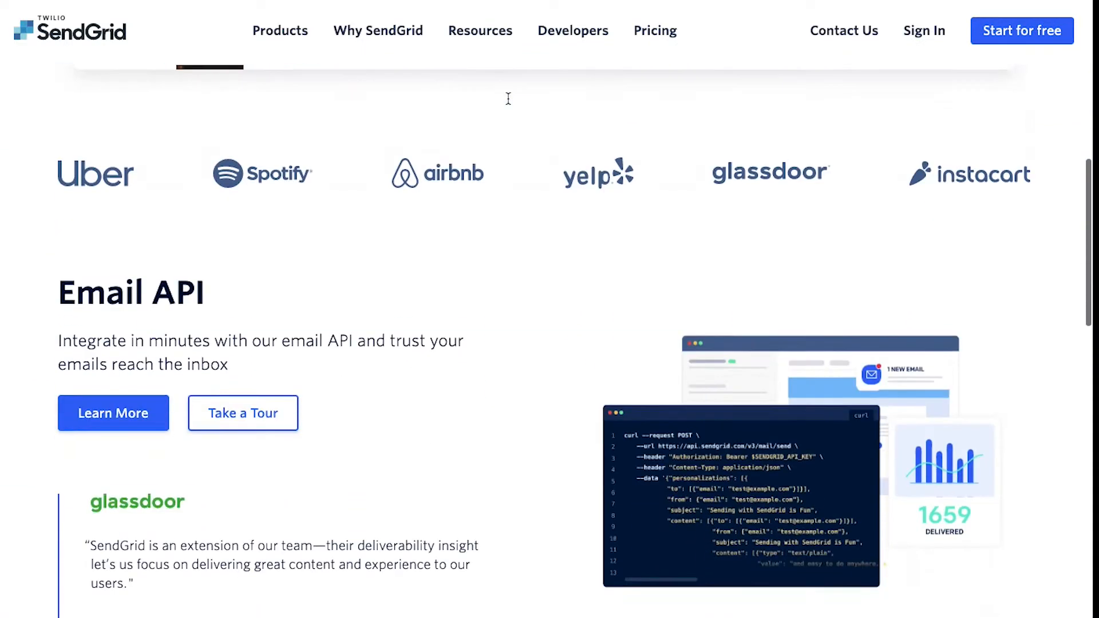
{"action": "scroll", "coordinate": [508, 99], "scroll_direction": "down", "scroll_amount": 5}
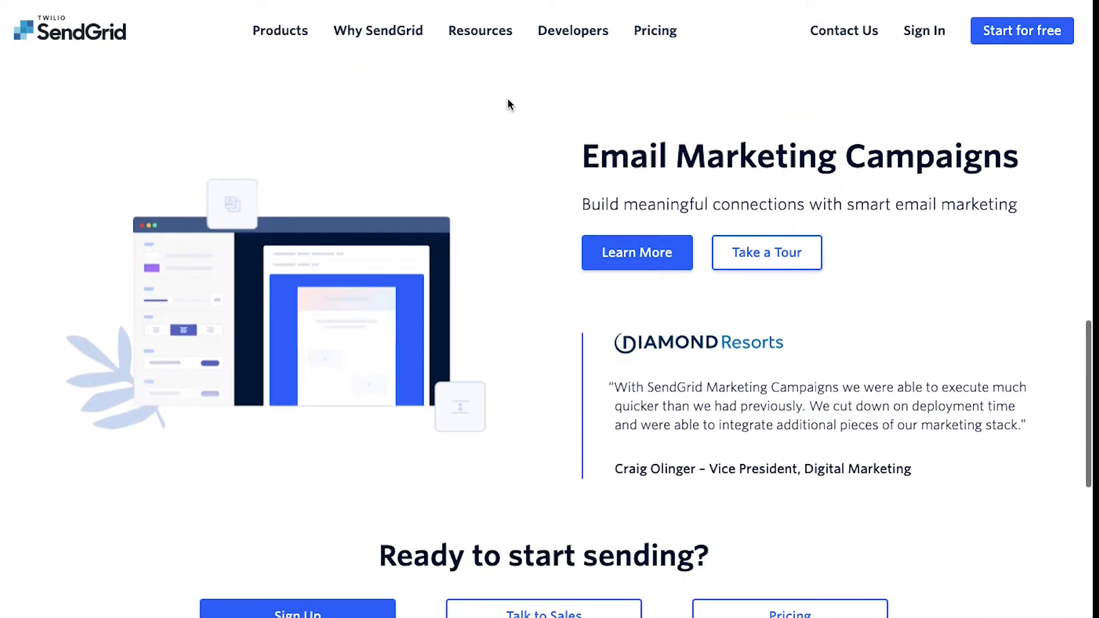
{"action": "scroll", "coordinate": [508, 103], "scroll_direction": "down", "scroll_amount": 2}
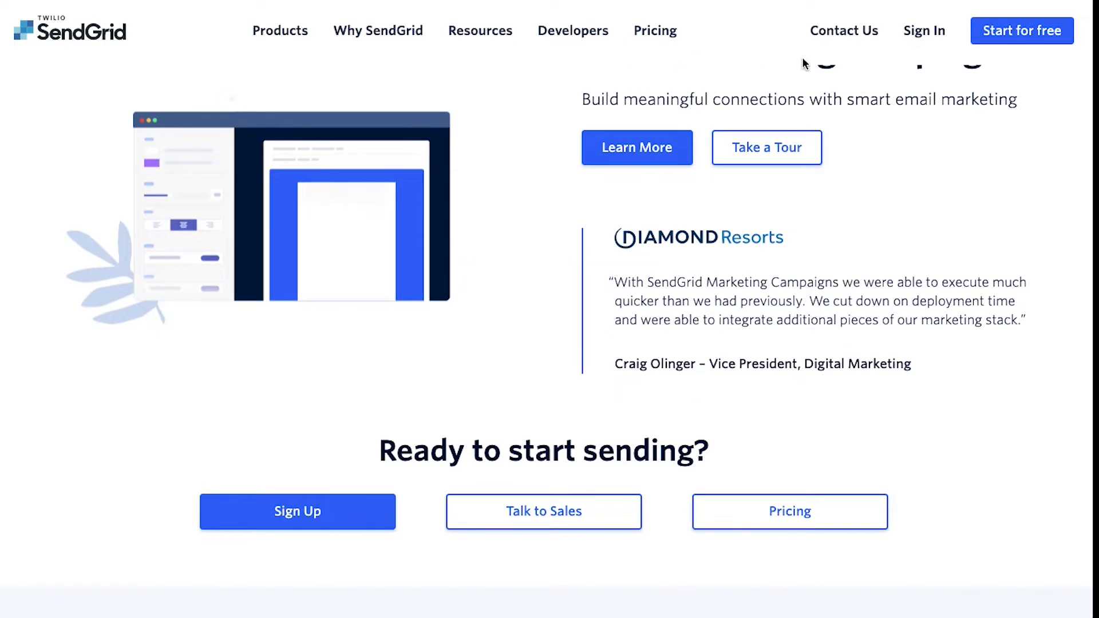
{"action": "left_click", "coordinate": [1007, 31]}
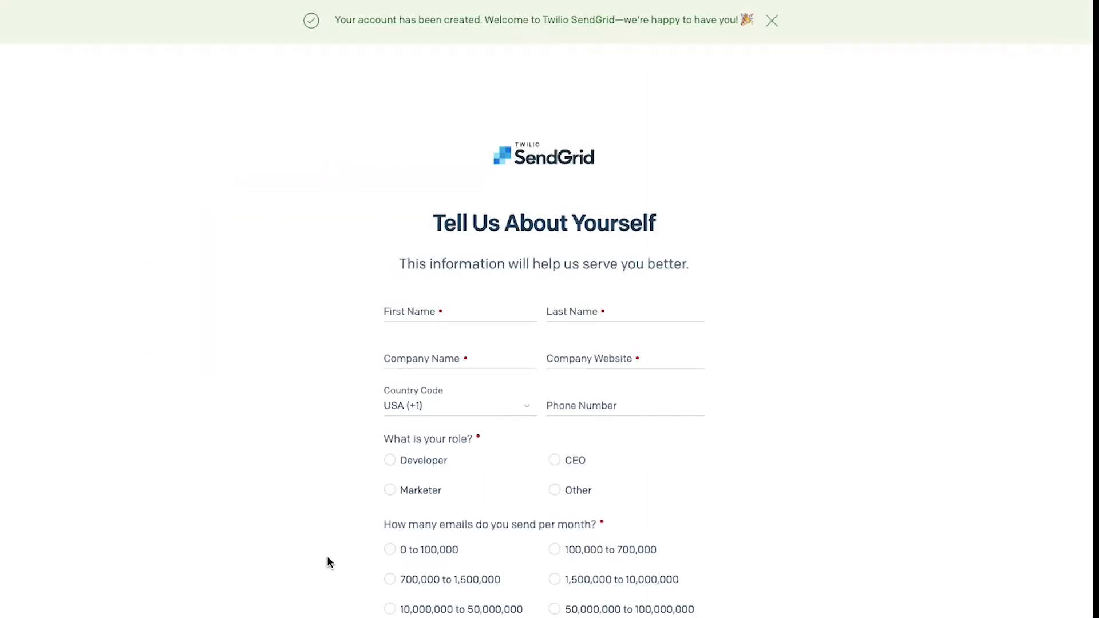
{"action": "scroll", "coordinate": [327, 563], "scroll_direction": "down", "scroll_amount": 5}
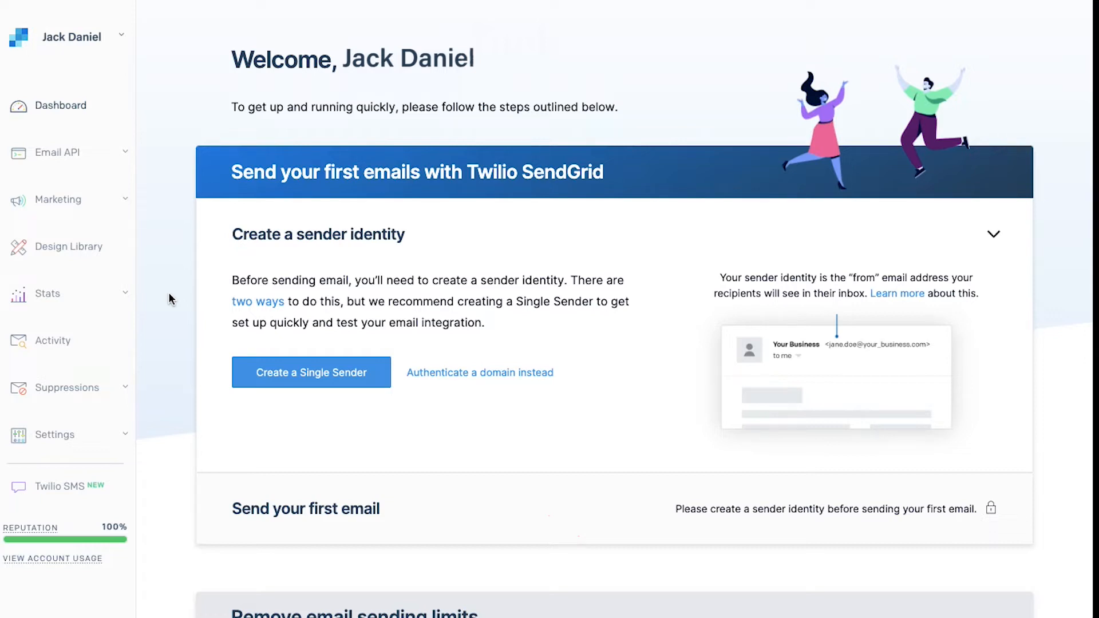
Step: View the account options, close them and start creating a single sender identity
{"action": "left_click", "coordinate": [120, 38]}
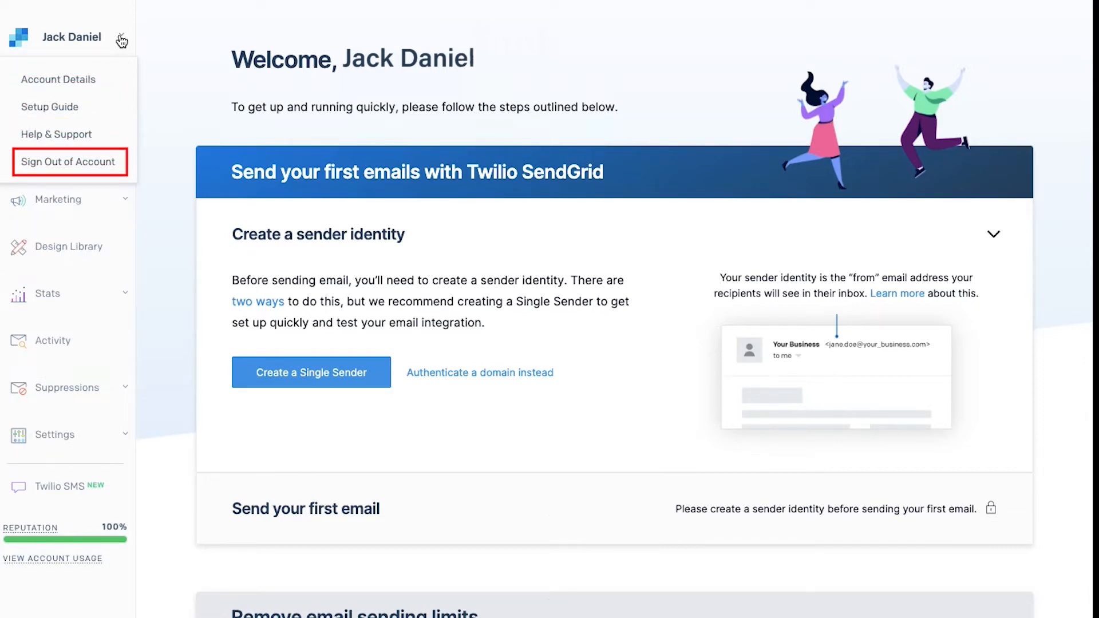
{"action": "left_click", "coordinate": [122, 39]}
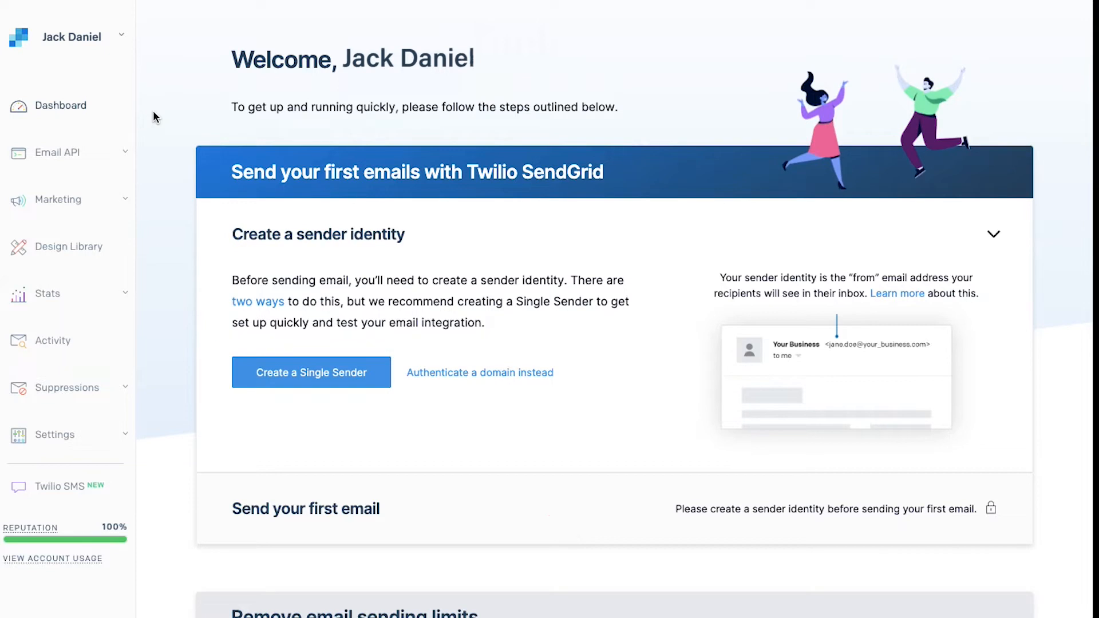
{"action": "left_click", "coordinate": [295, 373]}
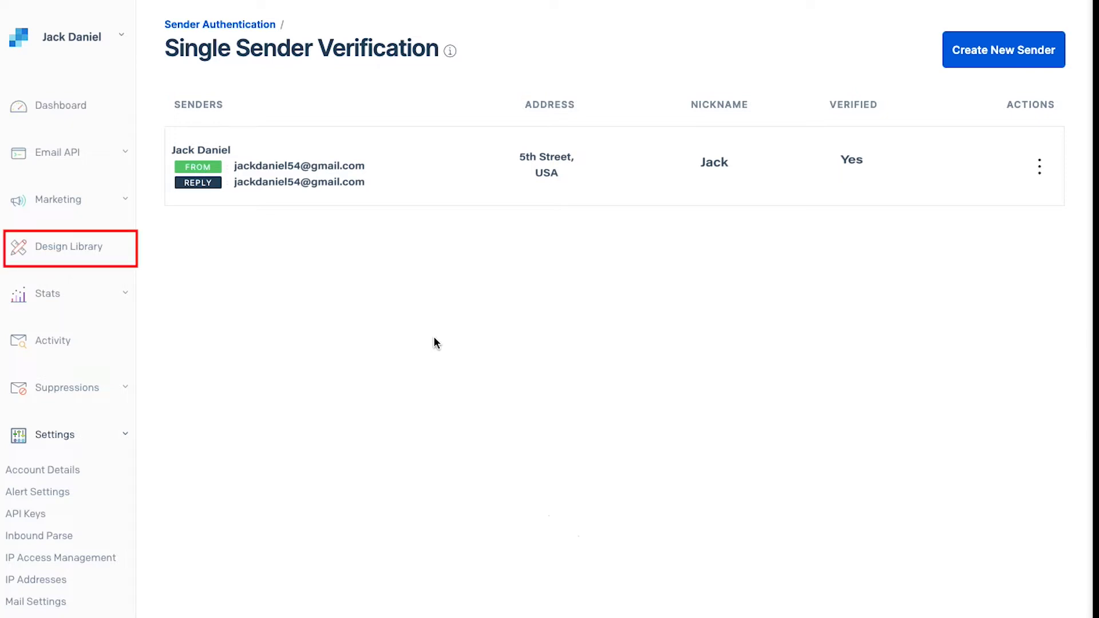
Step: Browse the ready-made SendGrid email designs in the Design Library and preview the Retail Ecommerce Newsletter
{"action": "left_click", "coordinate": [93, 249]}
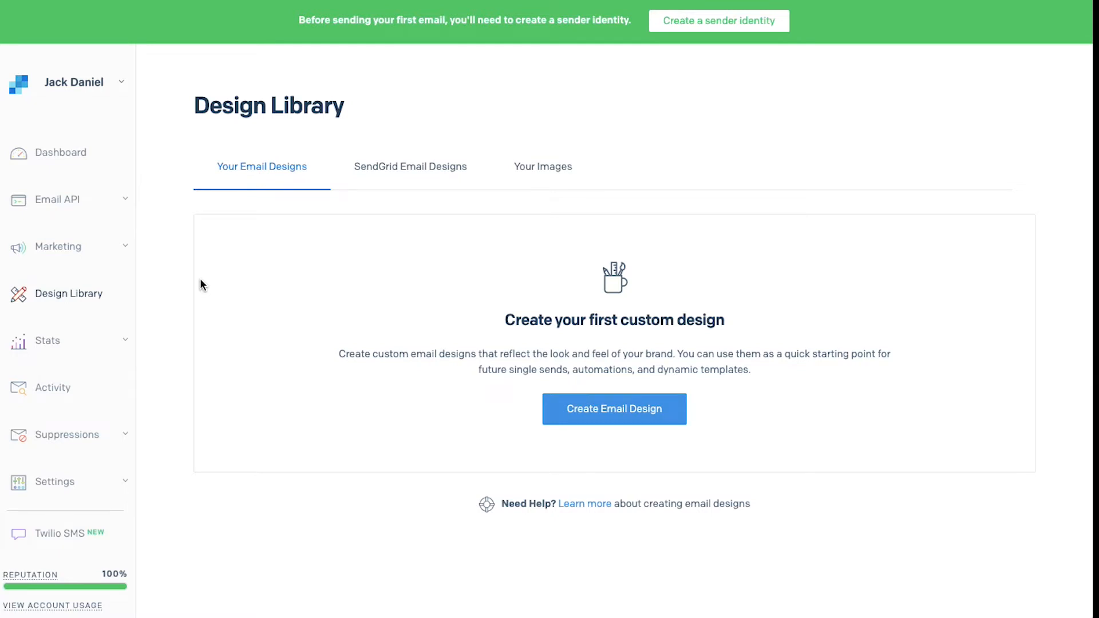
{"action": "left_click", "coordinate": [395, 172]}
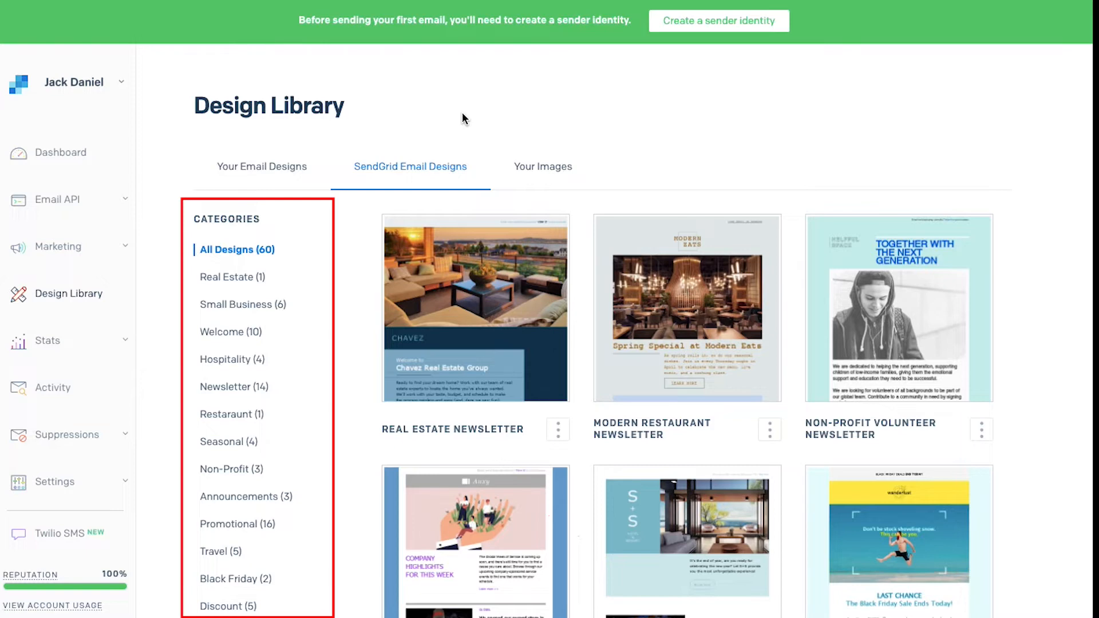
{"action": "scroll", "coordinate": [355, 283], "scroll_direction": "down", "scroll_amount": 8}
{"action": "scroll", "coordinate": [355, 283], "scroll_direction": "down", "scroll_amount": 8}
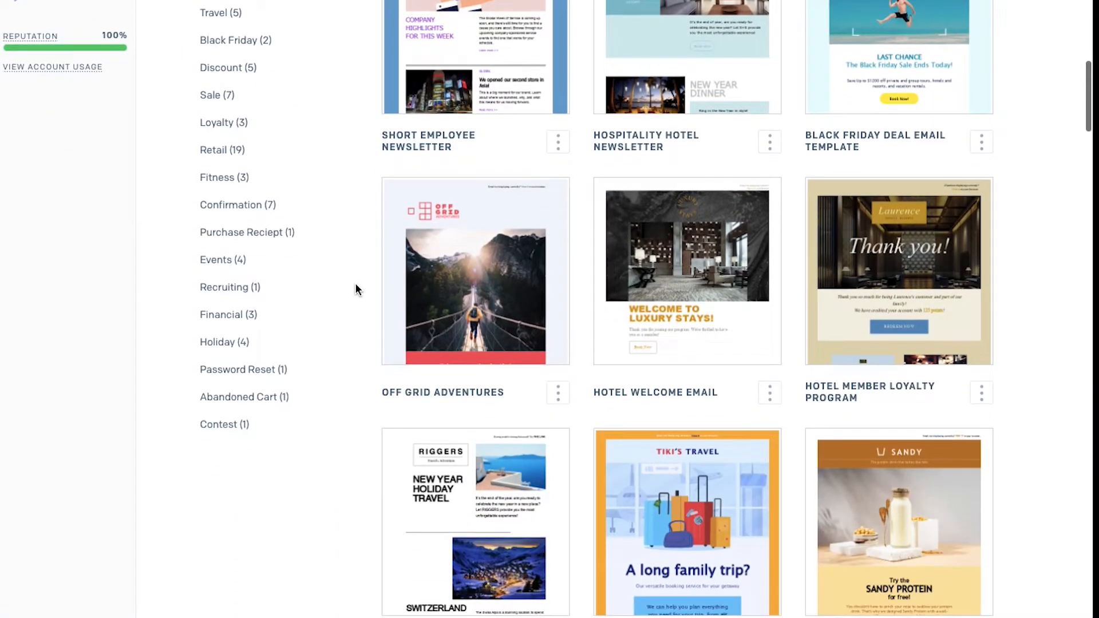
{"action": "scroll", "coordinate": [355, 284], "scroll_direction": "down", "scroll_amount": 7}
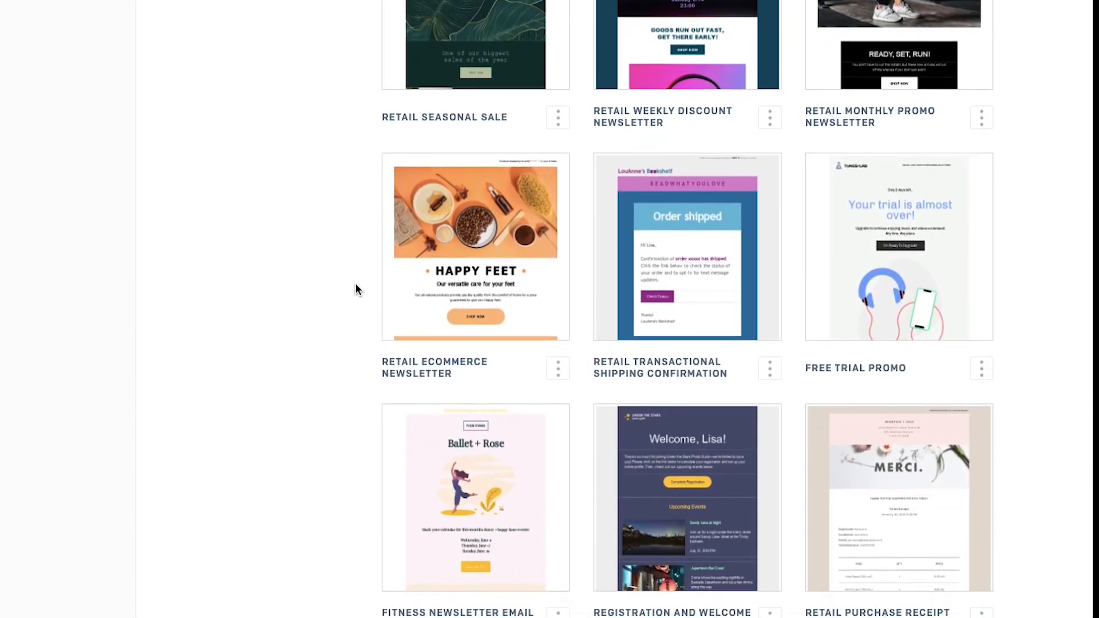
{"action": "mouse_move", "coordinate": [449, 265]}
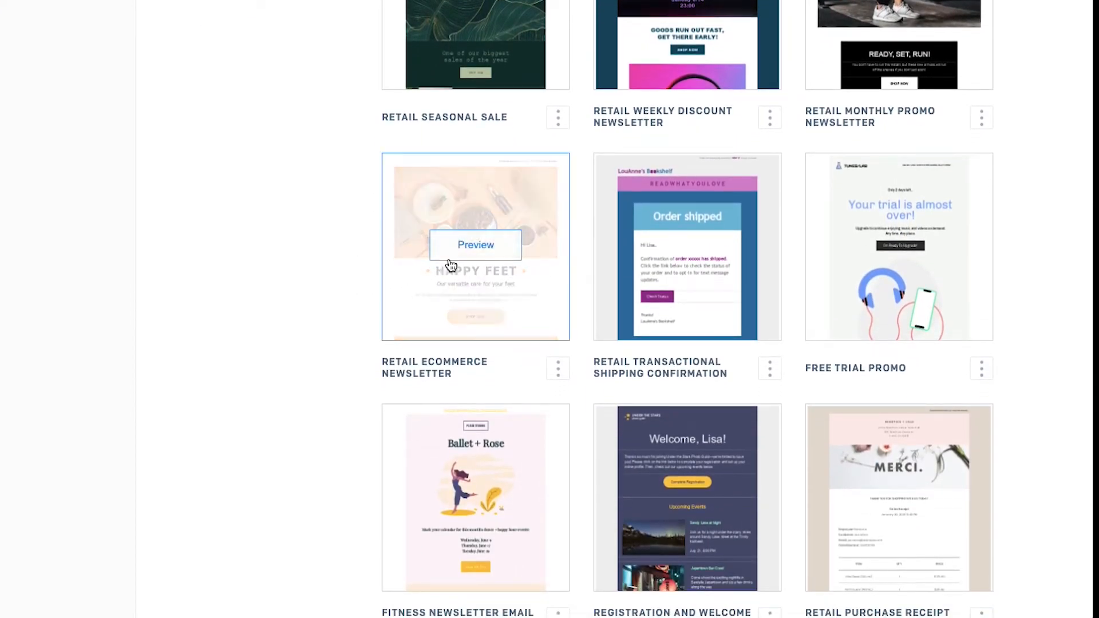
{"action": "left_click", "coordinate": [475, 246]}
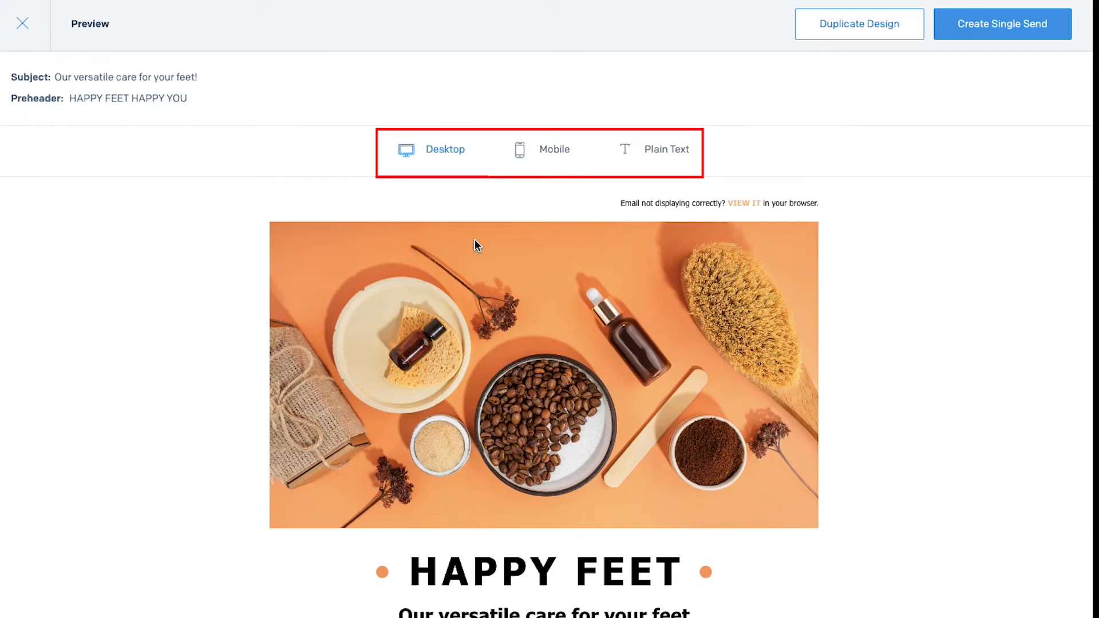
Step: Examine the Retail Ecommerce Newsletter design in its desktop, mobile and plain-text versions
{"action": "scroll", "coordinate": [201, 293], "scroll_direction": "down", "scroll_amount": 1}
{"action": "scroll", "coordinate": [201, 294], "scroll_direction": "down", "scroll_amount": 15}
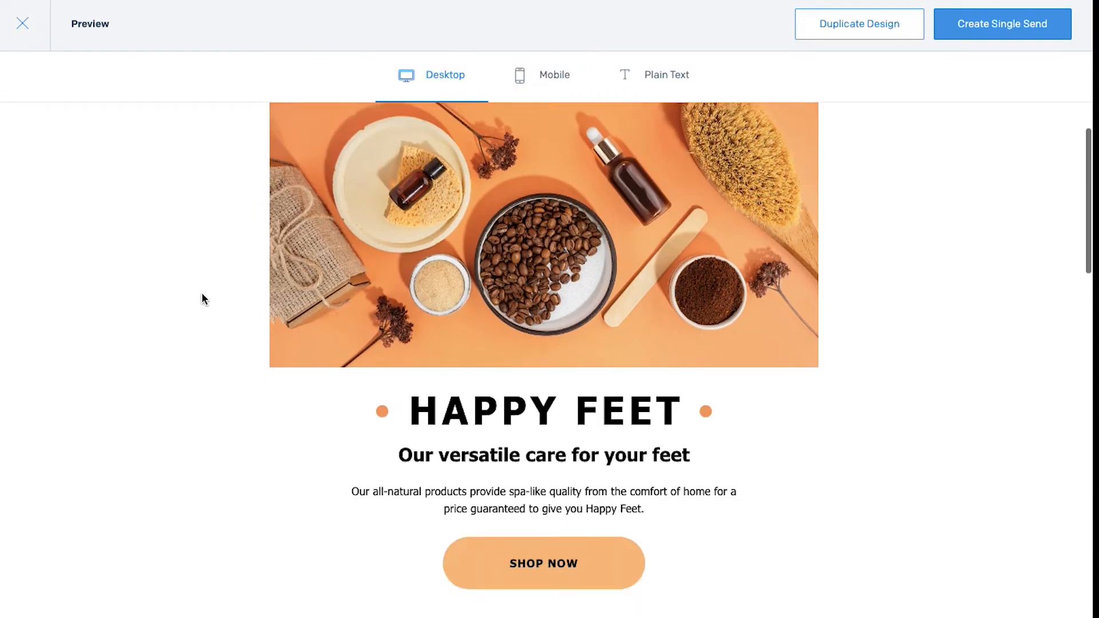
{"action": "scroll", "coordinate": [201, 294], "scroll_direction": "down", "scroll_amount": 8}
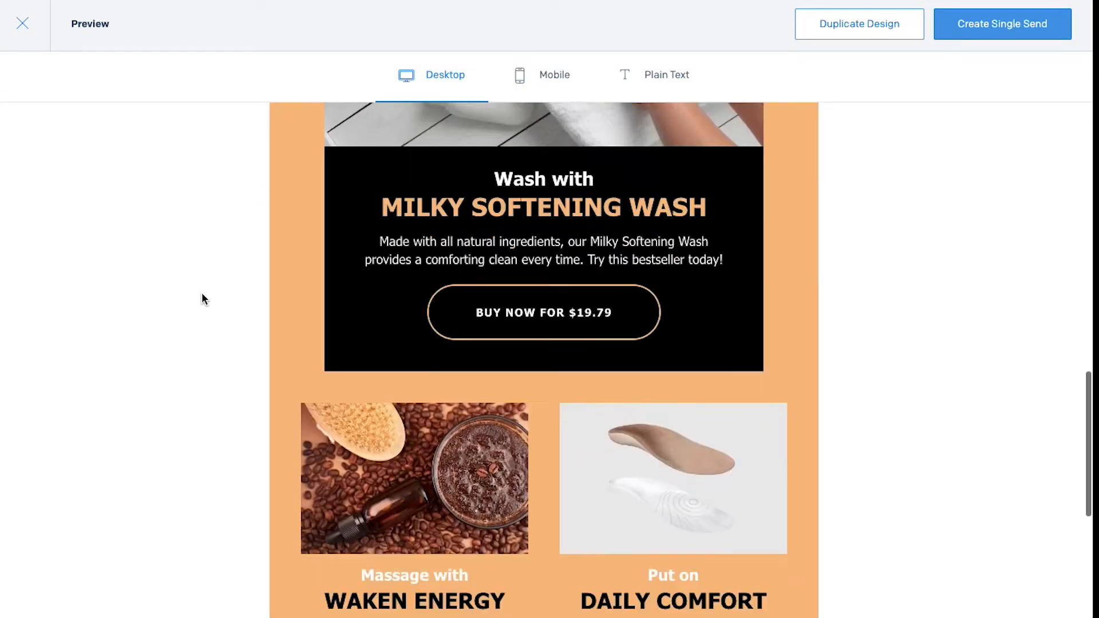
{"action": "scroll", "coordinate": [202, 293], "scroll_direction": "down", "scroll_amount": 1}
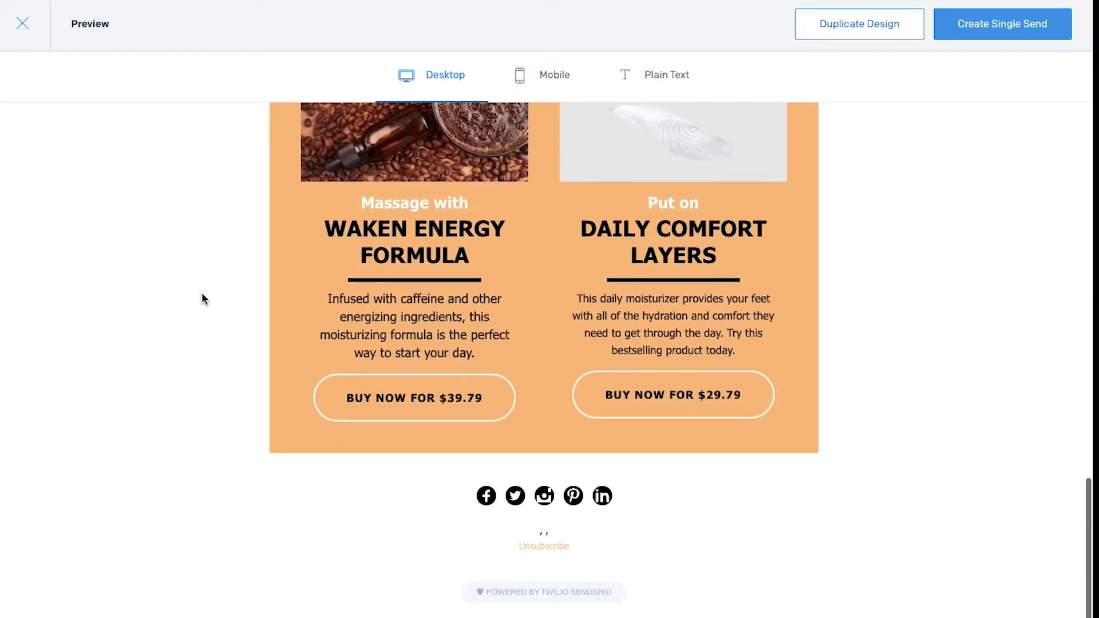
{"action": "left_click", "coordinate": [554, 75]}
{"action": "scroll", "coordinate": [439, 276], "scroll_direction": "down", "scroll_amount": 5}
{"action": "scroll", "coordinate": [438, 281], "scroll_direction": "down", "scroll_amount": 10}
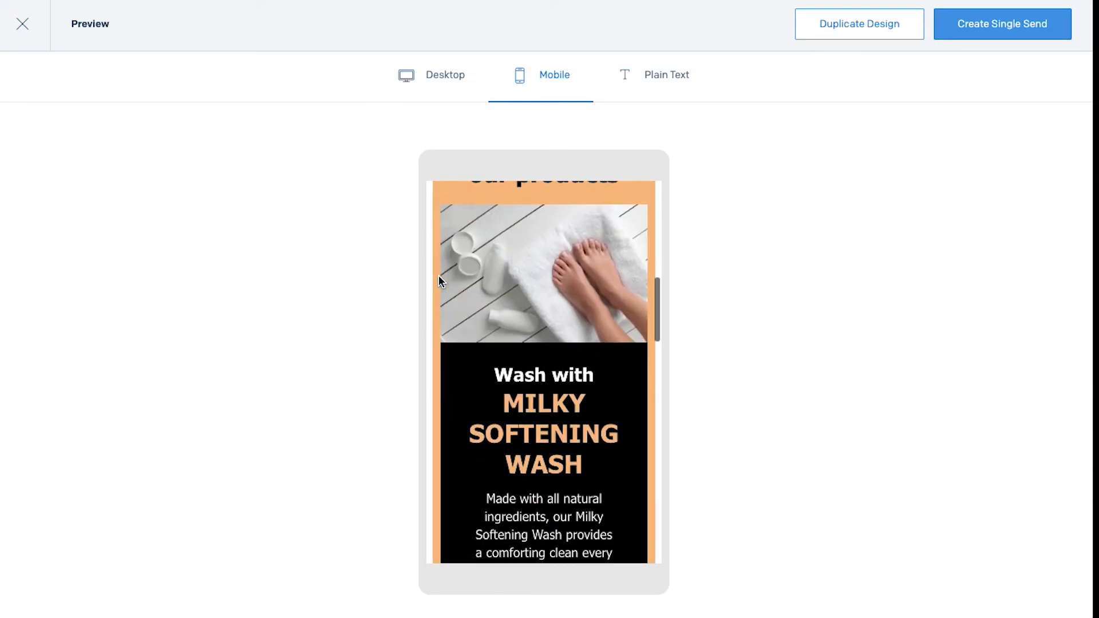
{"action": "scroll", "coordinate": [439, 276], "scroll_direction": "down", "scroll_amount": 5}
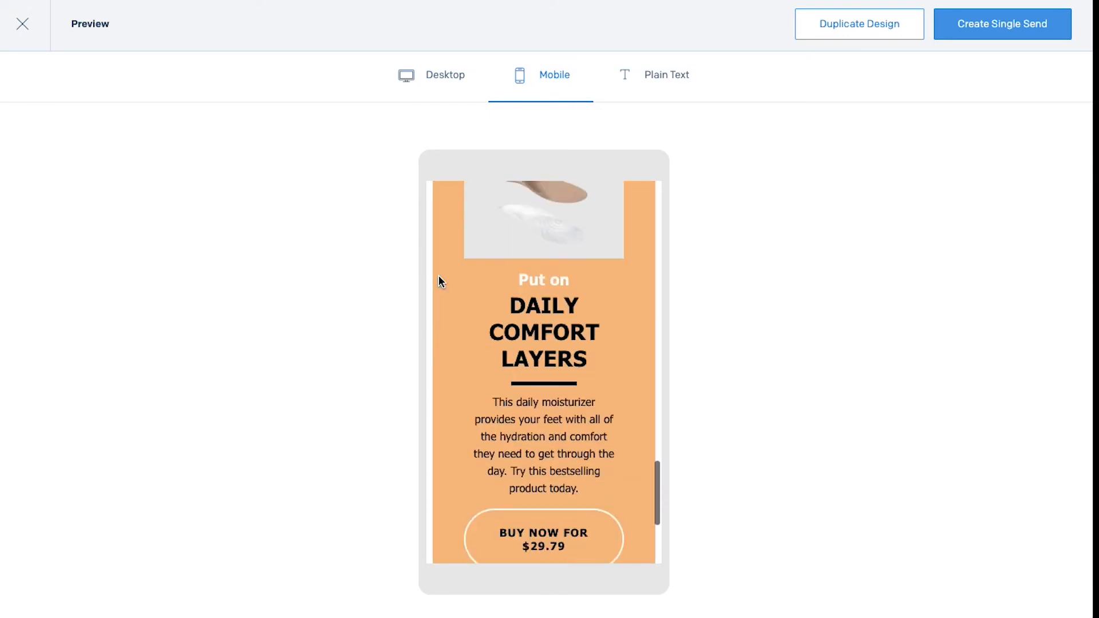
{"action": "left_click", "coordinate": [647, 80]}
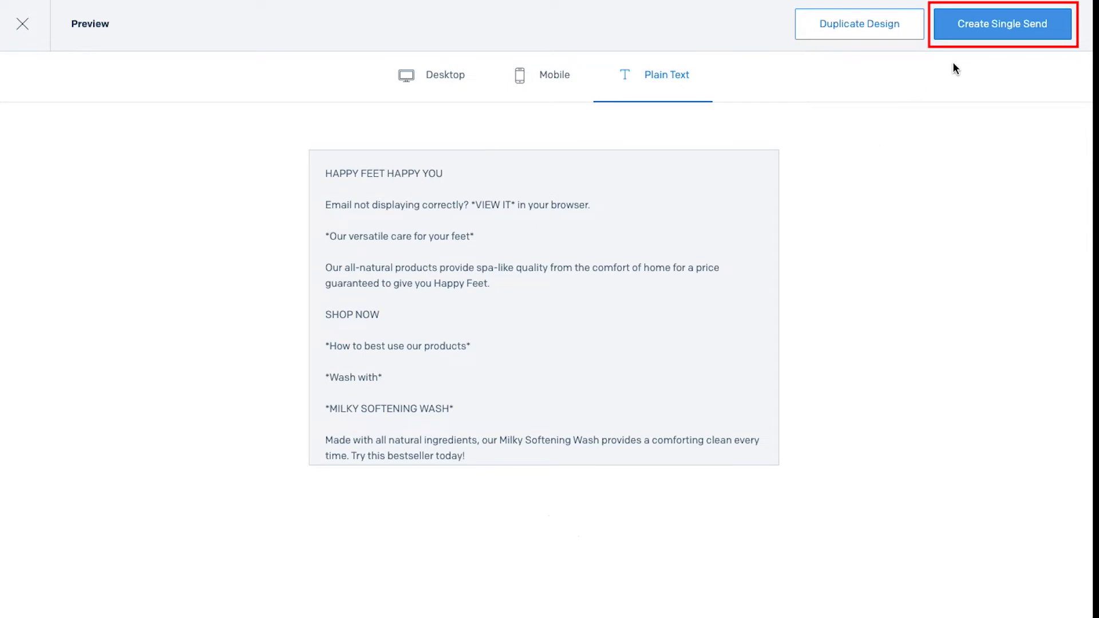
Step: Create a Single Send from the newsletter design with the Design Editor and look through its settings
{"action": "left_click", "coordinate": [986, 36]}
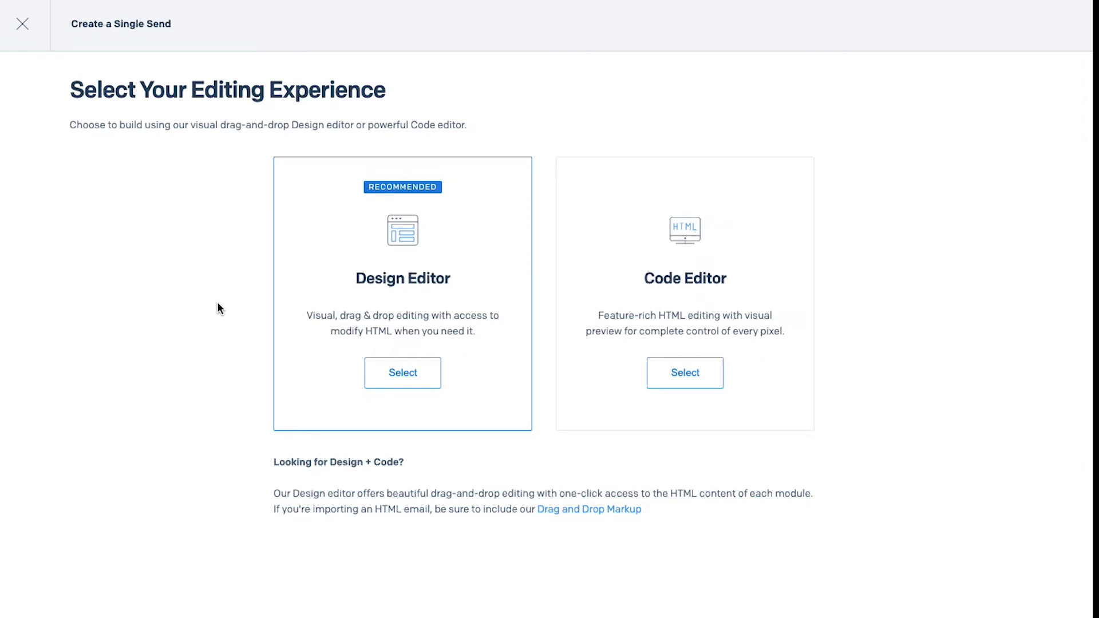
{"action": "left_click", "coordinate": [401, 373]}
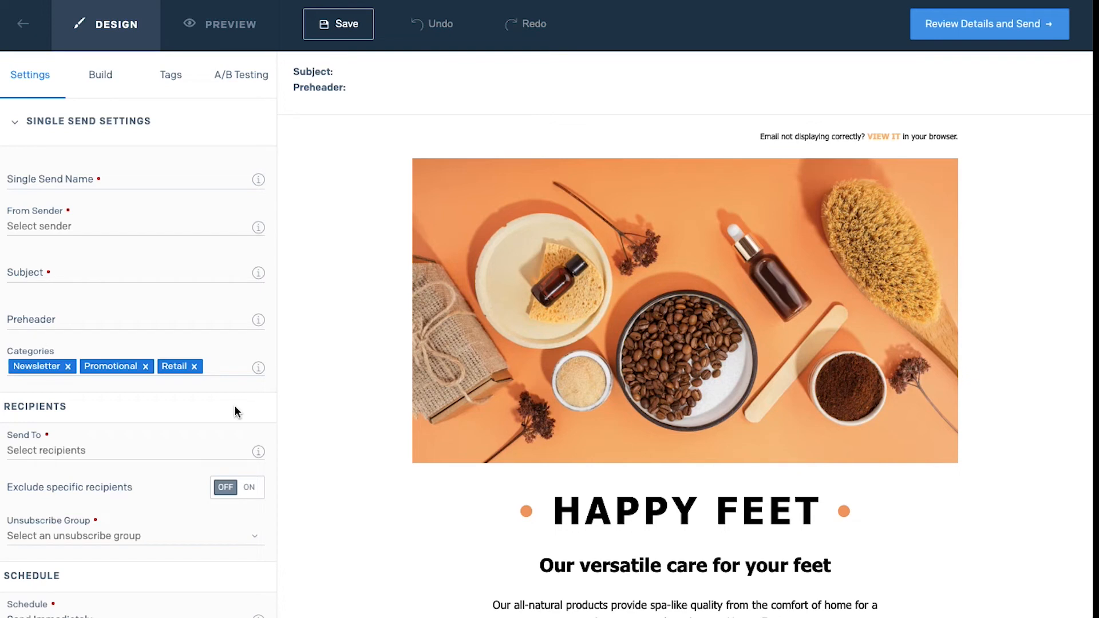
{"action": "scroll", "coordinate": [235, 406], "scroll_direction": "down", "scroll_amount": 2}
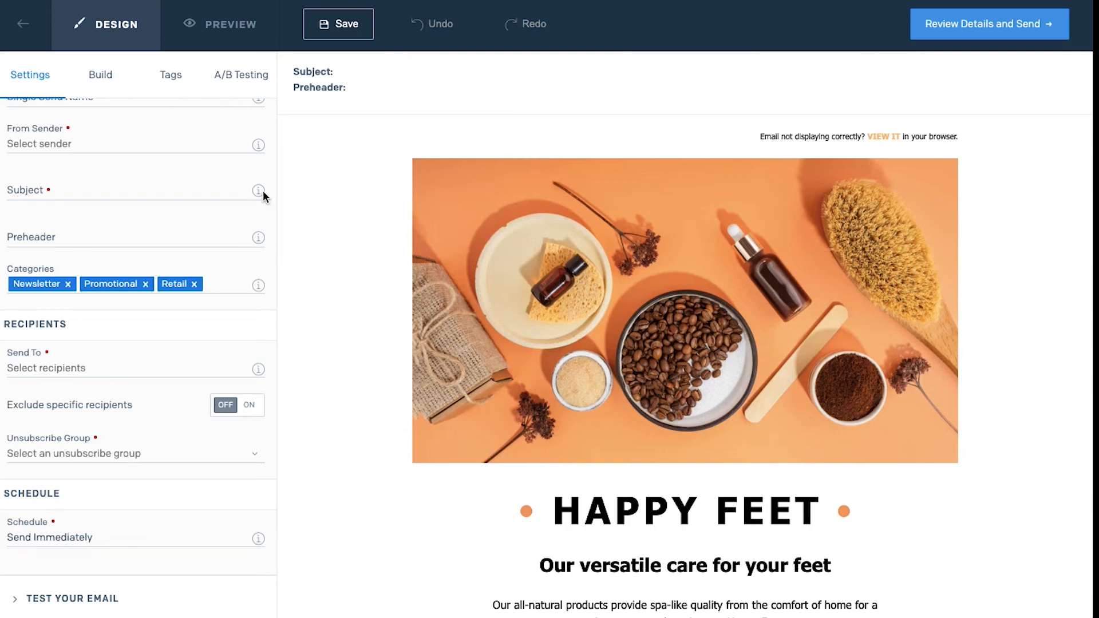
Step: Examine the email's global build styles and the module styles of the header image
{"action": "left_click", "coordinate": [114, 88]}
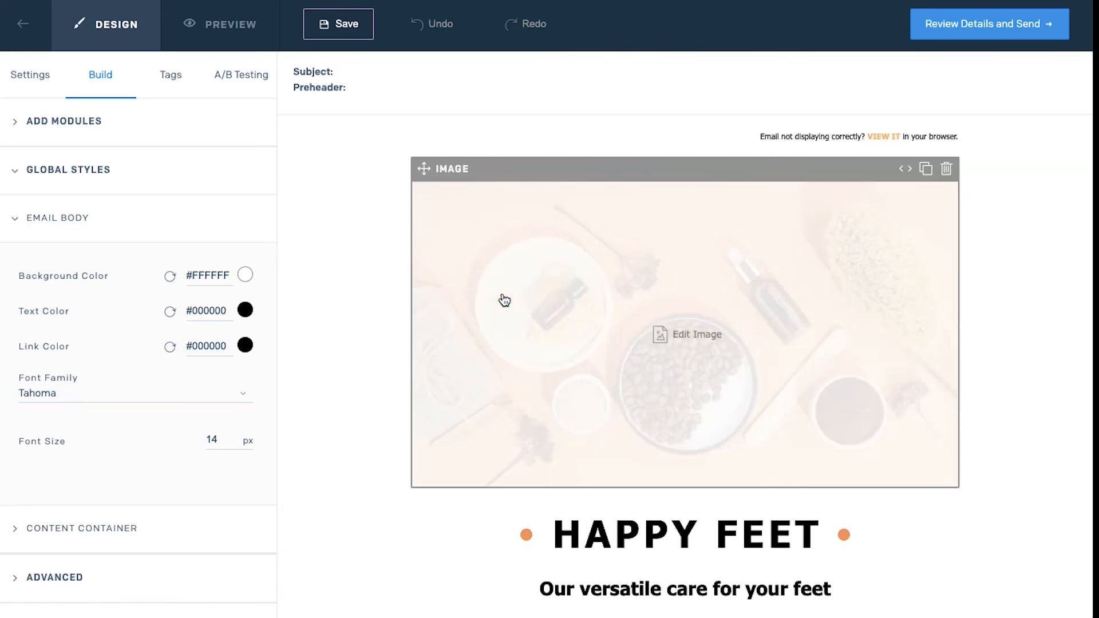
{"action": "left_click", "coordinate": [504, 300]}
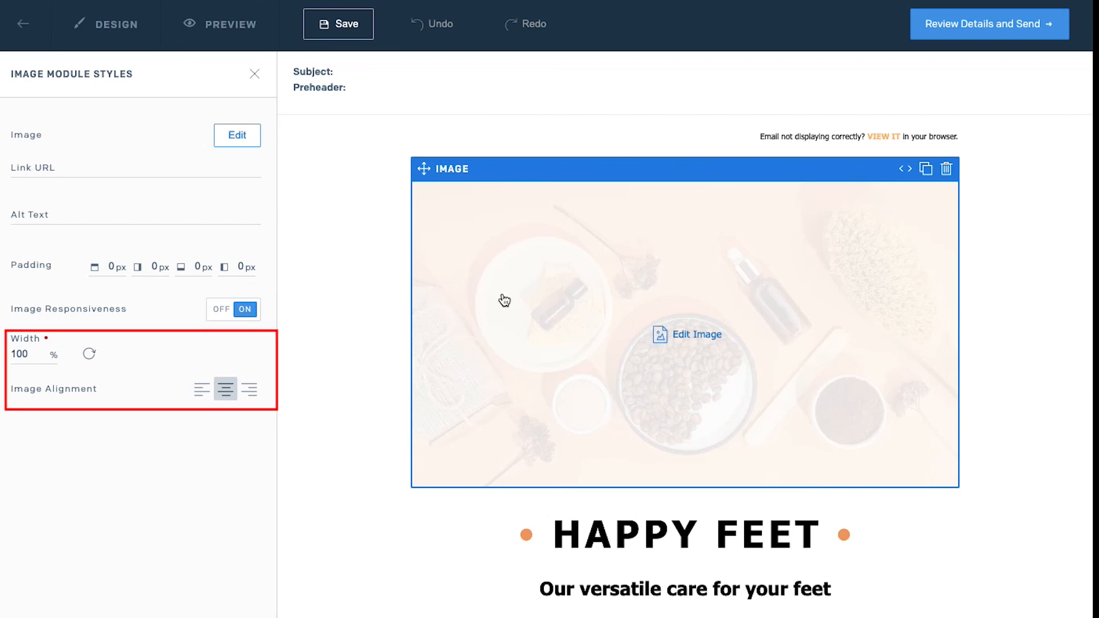
{"action": "left_click", "coordinate": [369, 282]}
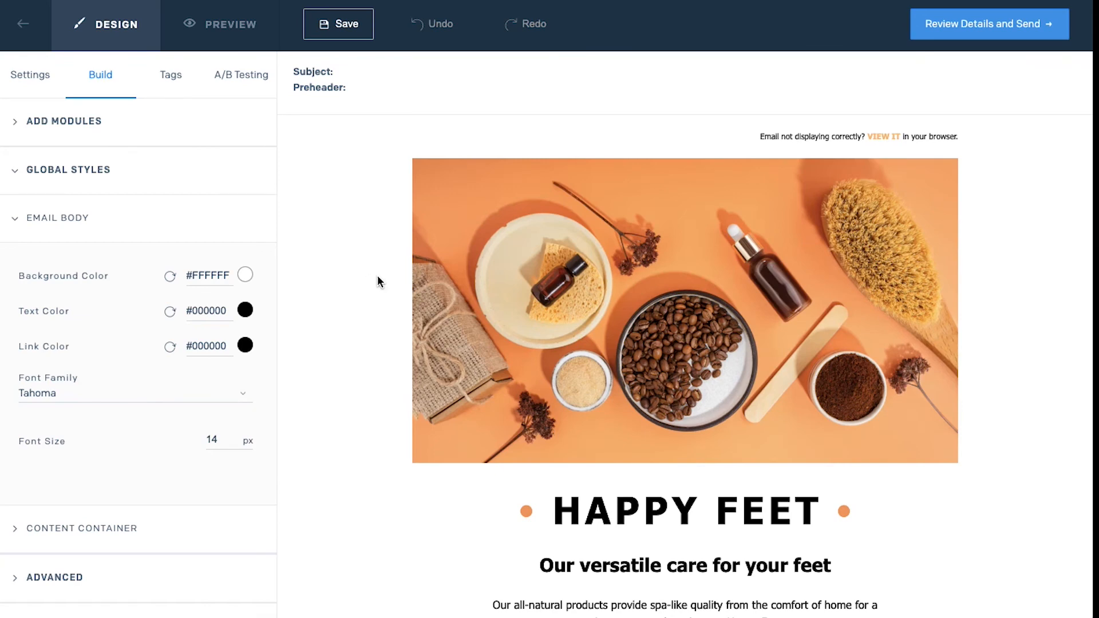
Step: Proceed to reviewing the Single Send's details before sending
{"action": "mouse_move", "coordinate": [540, 298]}
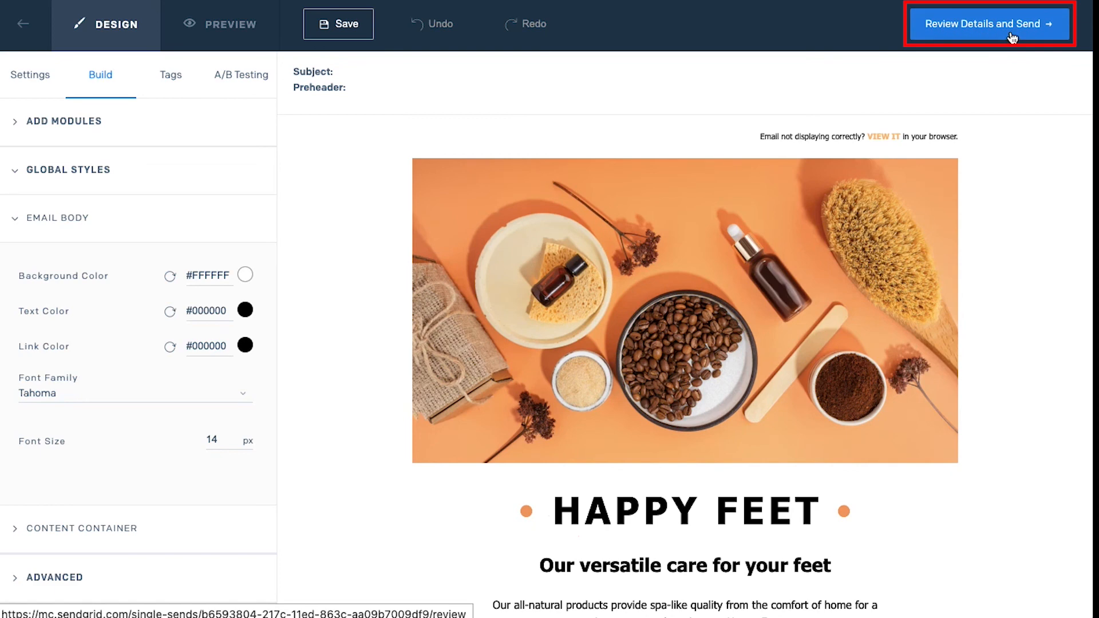
{"action": "left_click", "coordinate": [1011, 37]}
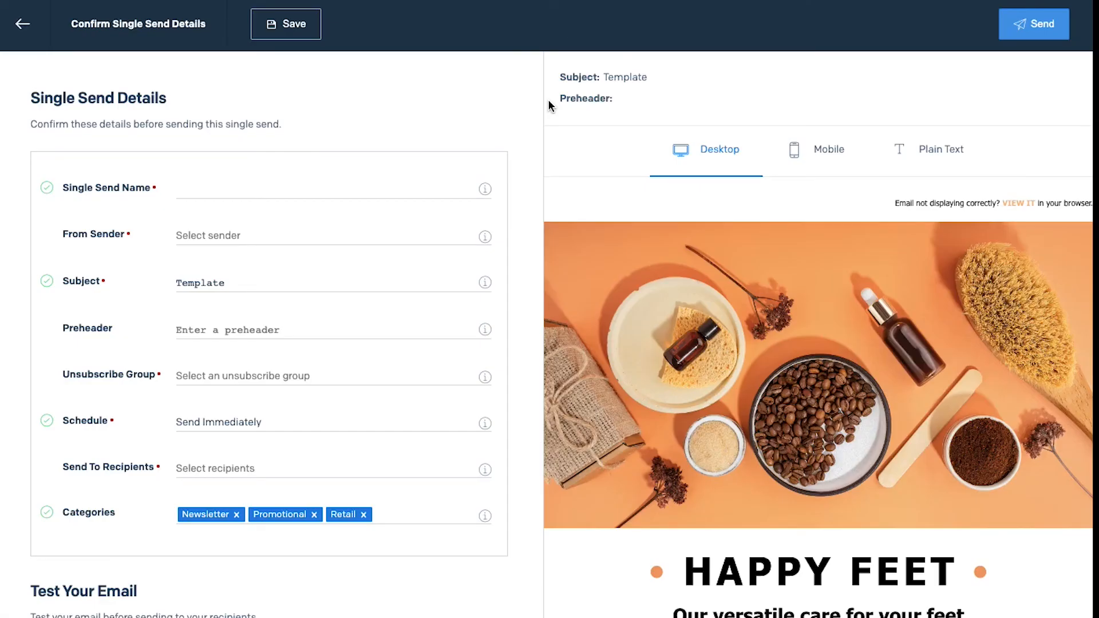